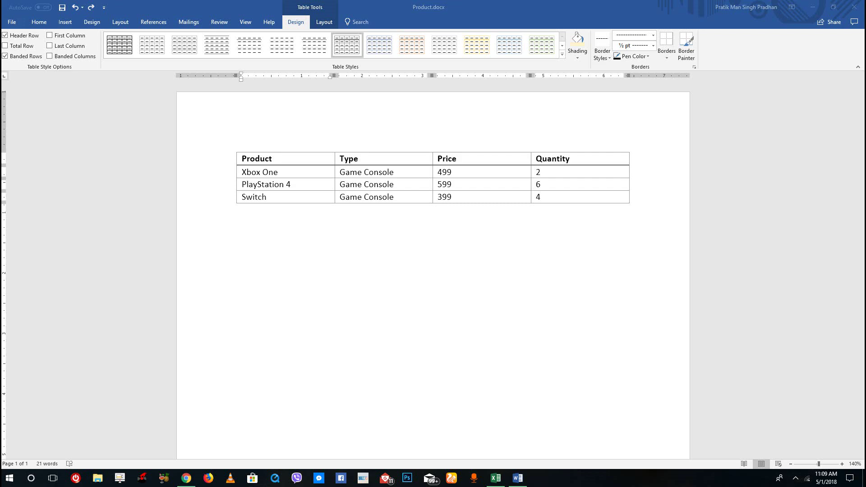
Step: Put the caret in the product table's Switch cell and bring up the Table Layout tab
left_click(548, 220)
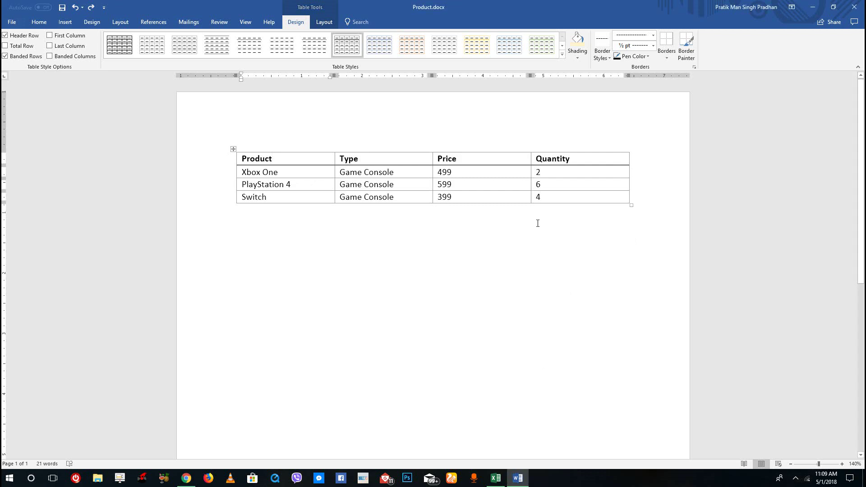
left_click_drag(535, 195, 284, 159)
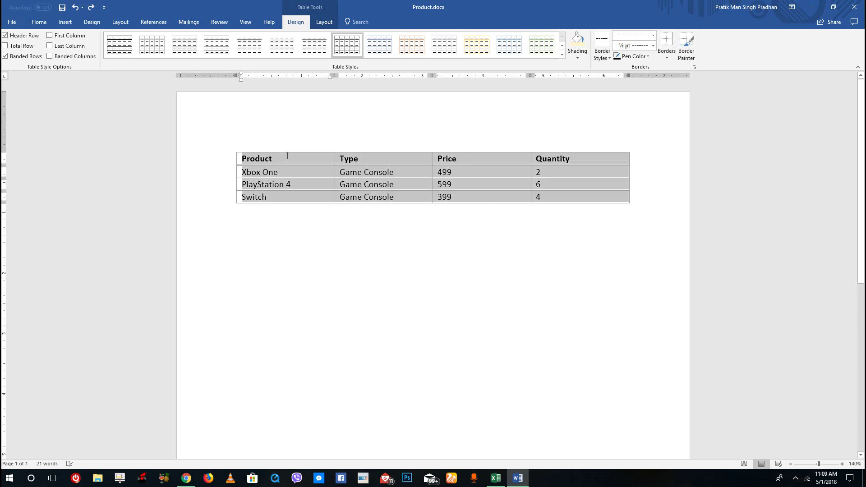
left_click(337, 208)
left_click(333, 195)
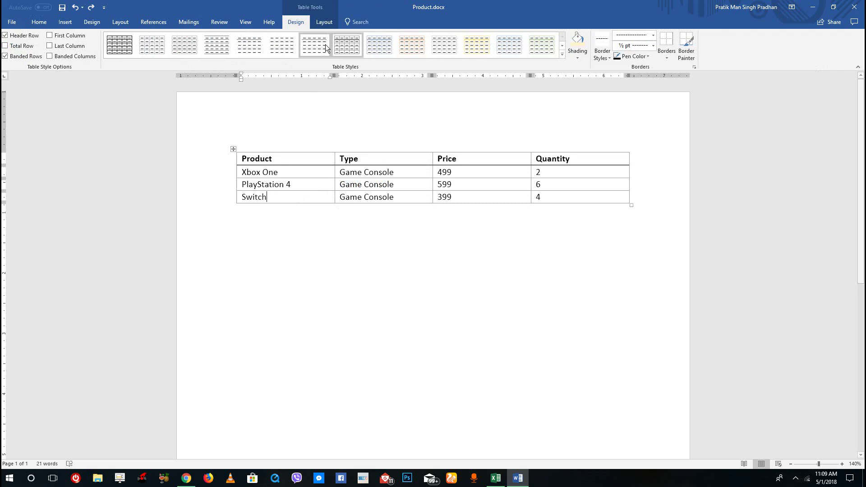
left_click(325, 24)
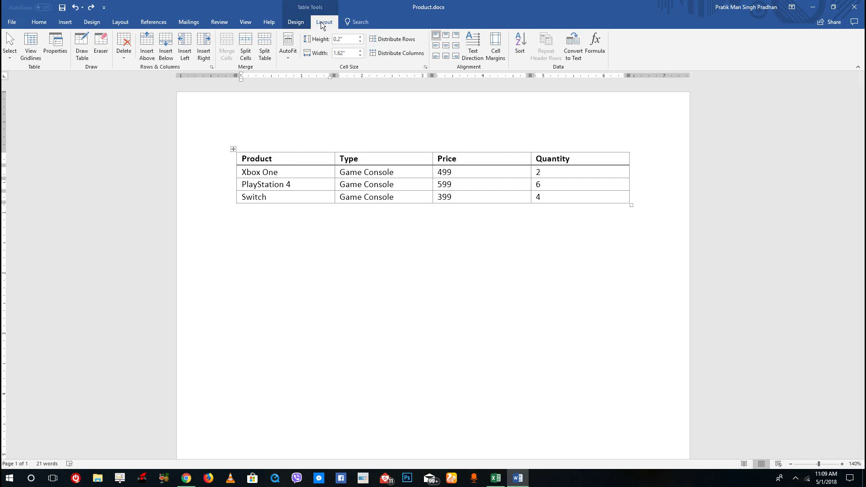
Step: Add two blank rows above the Xbox One row and one blank row below it
left_click(149, 49)
left_click(170, 50)
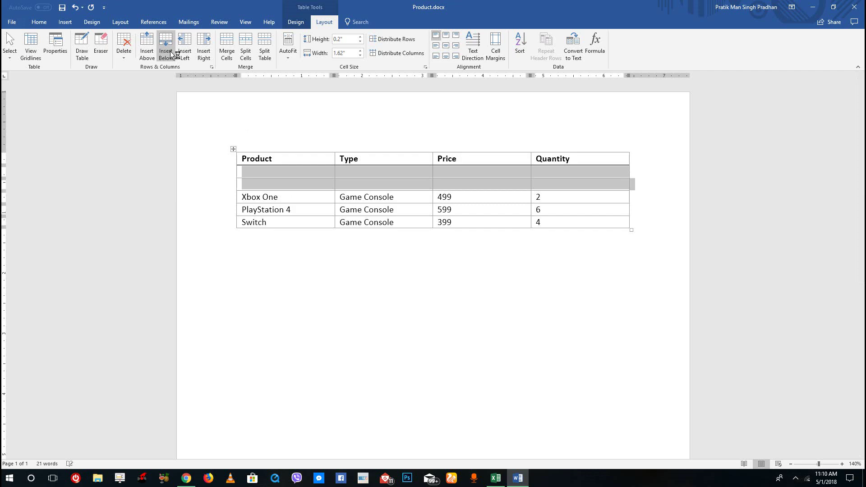
left_click(289, 199)
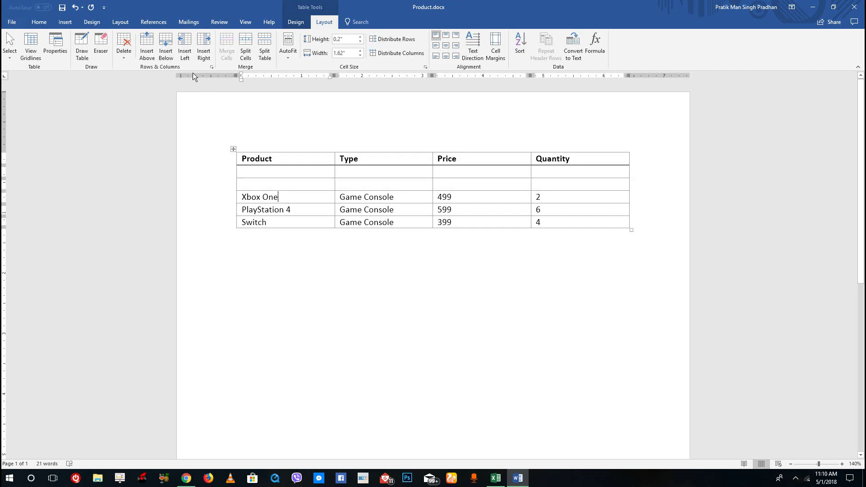
left_click(167, 44)
Step: Insert a blank column between Product and Type and another after Price
left_click(348, 210)
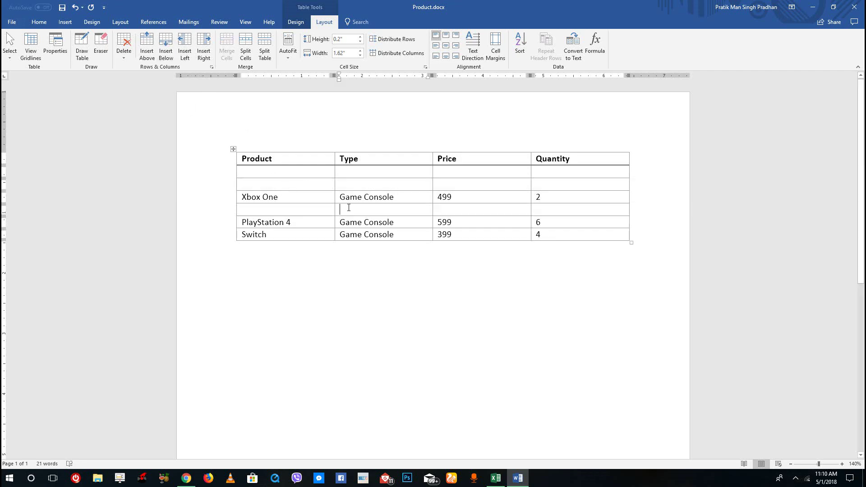
left_click(185, 45)
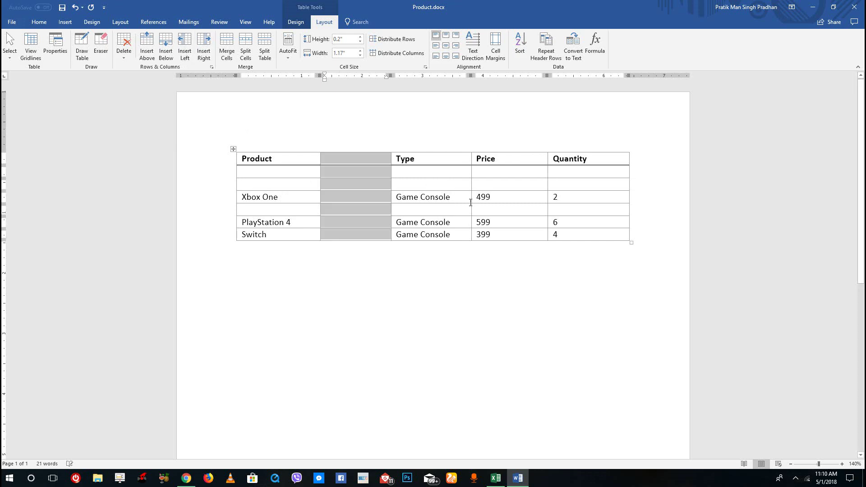
left_click(508, 201)
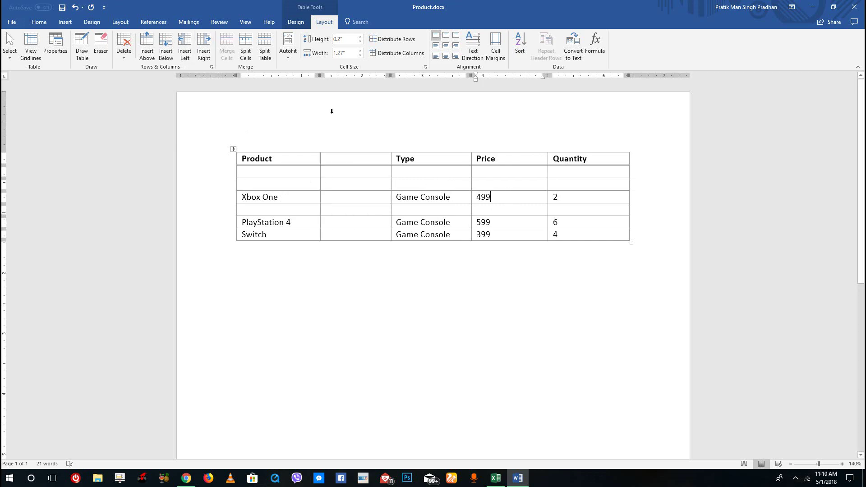
left_click(205, 56)
left_click(429, 207)
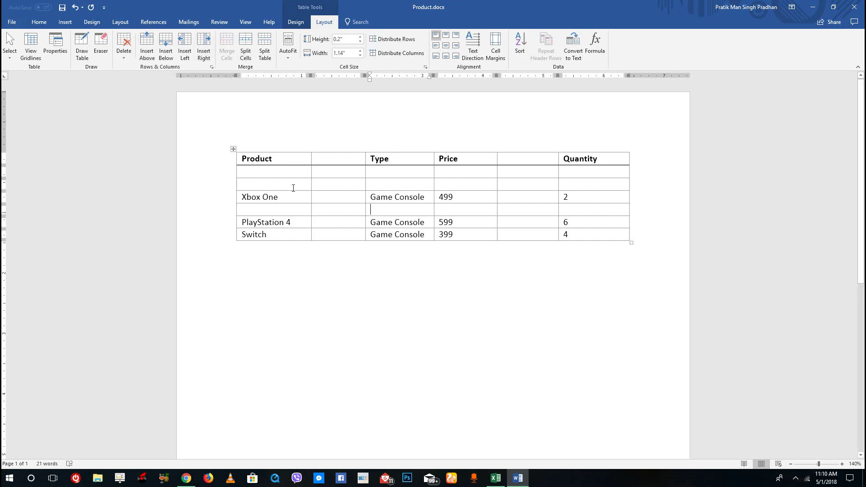
Step: Delete the two blank rows under the header and the blank second column
mouse_move(274, 172)
left_mouse_down()
mouse_move(280, 183)
mouse_move(507, 188)
mouse_move(273, 158)
mouse_move(287, 184)
left_mouse_up()
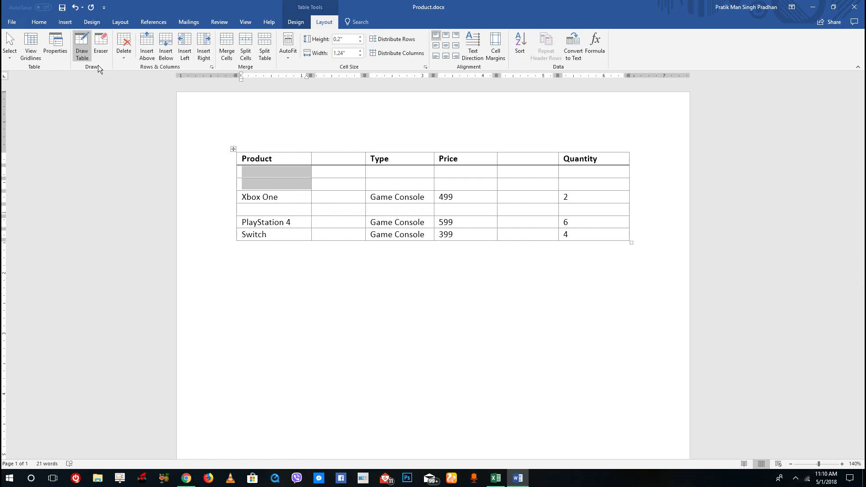
left_click(125, 57)
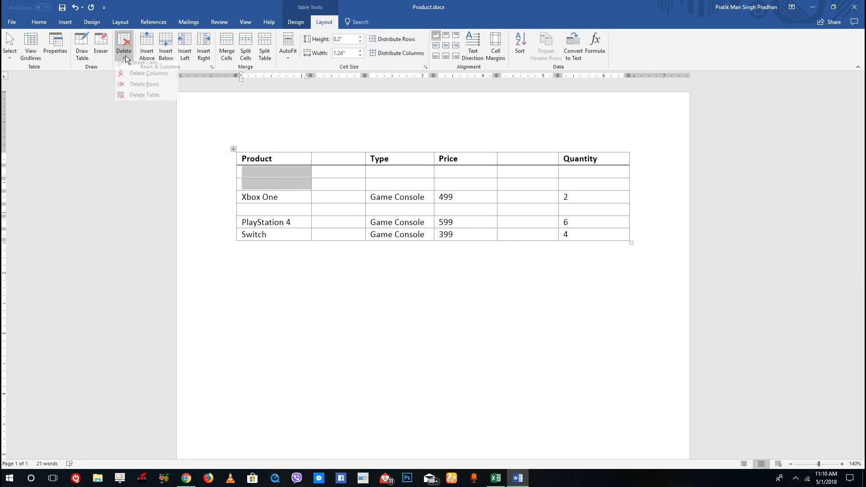
left_click(151, 85)
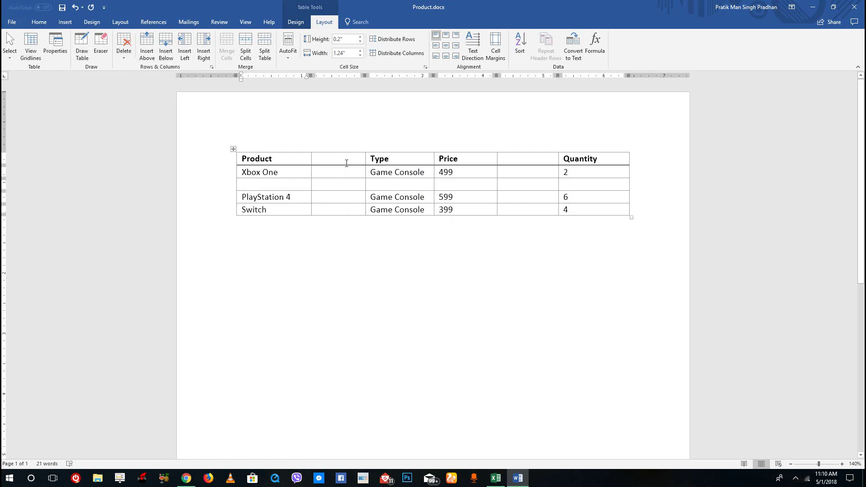
left_click_drag(345, 173, 341, 208)
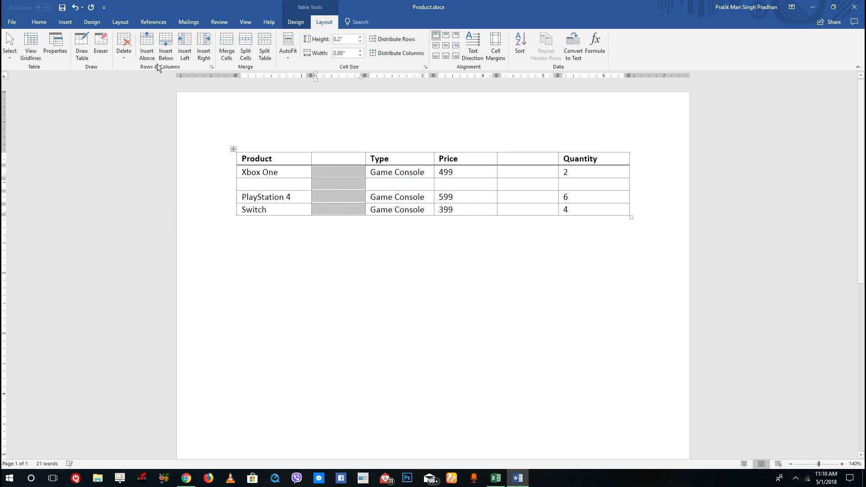
left_click(129, 55)
left_click(163, 82)
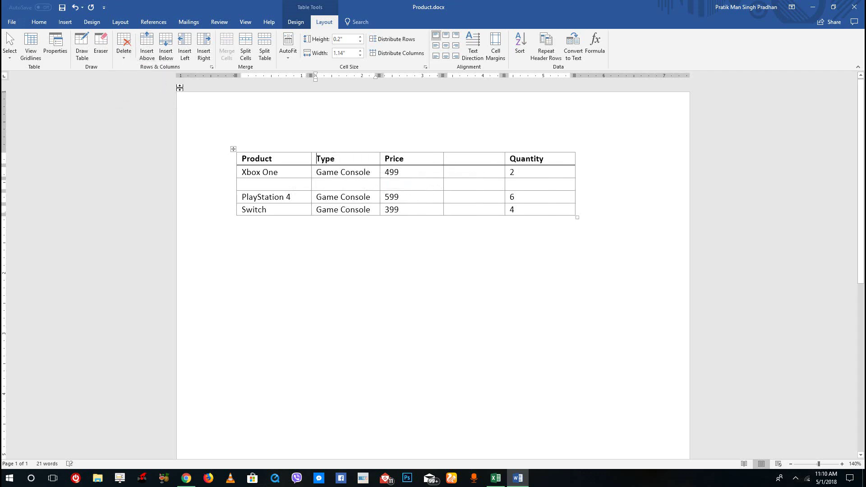
Step: Delete the remaining blank row and the empty column before Quantity
left_click_drag(517, 186, 420, 184)
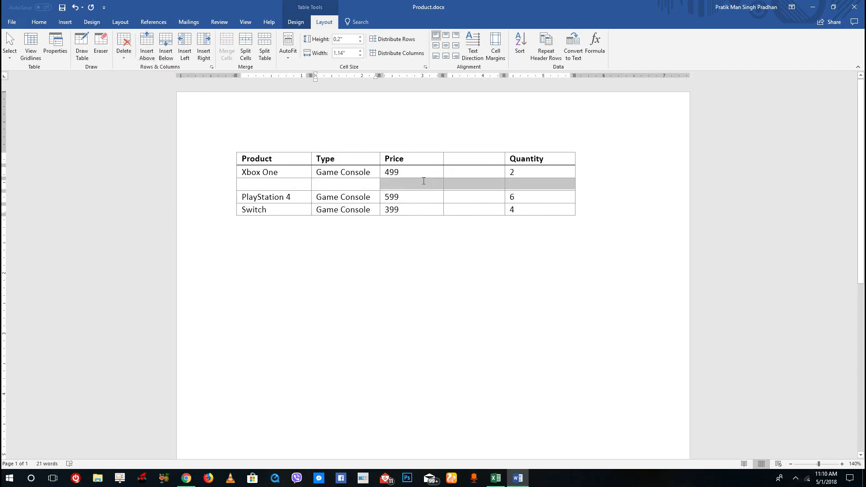
left_click(123, 53)
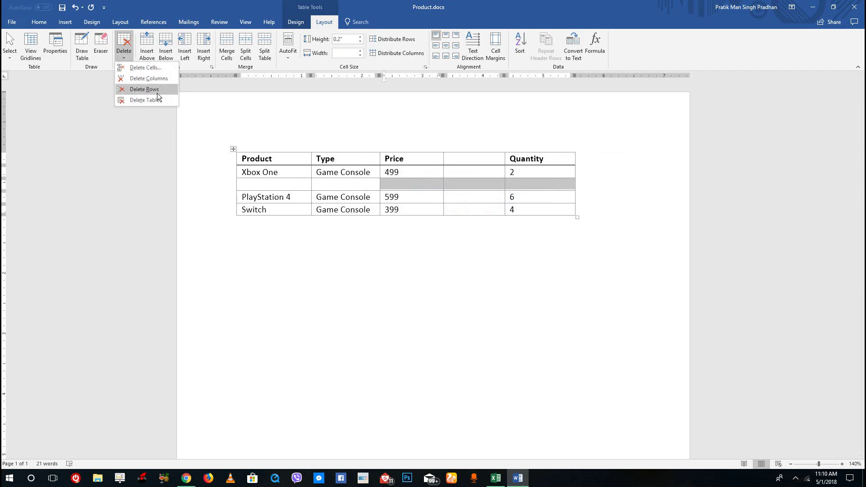
left_click(156, 90)
left_click_drag(476, 169, 476, 159)
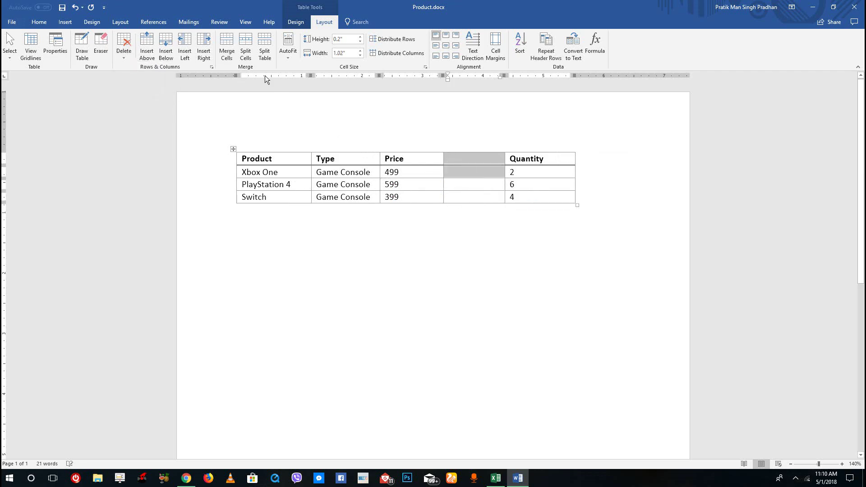
left_click(123, 52)
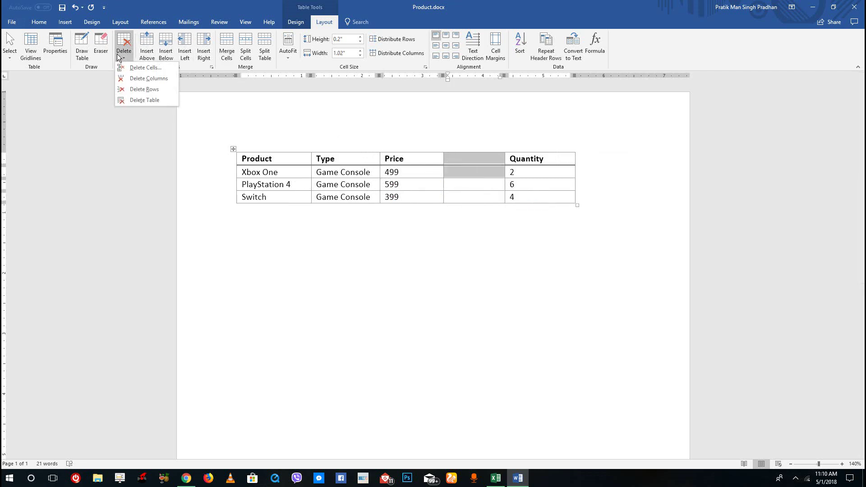
left_click(150, 79)
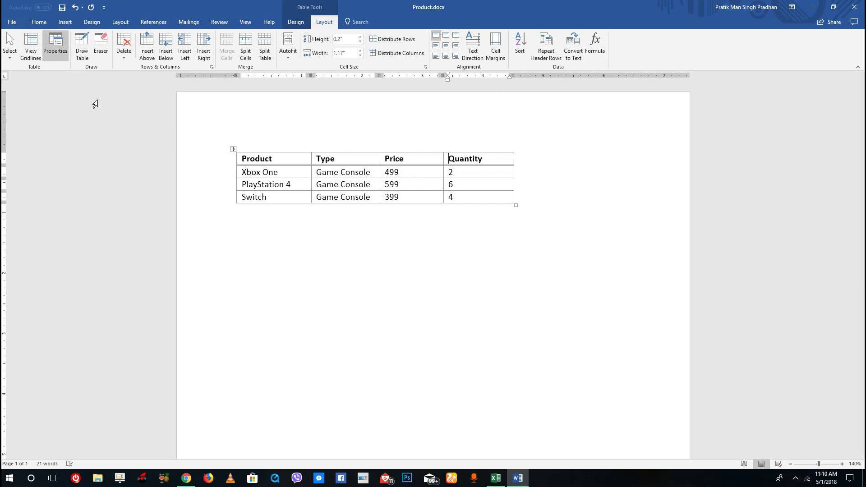
Step: Set the table's preferred width to 100 percent in Table Properties
left_click(291, 193)
left_click(55, 45)
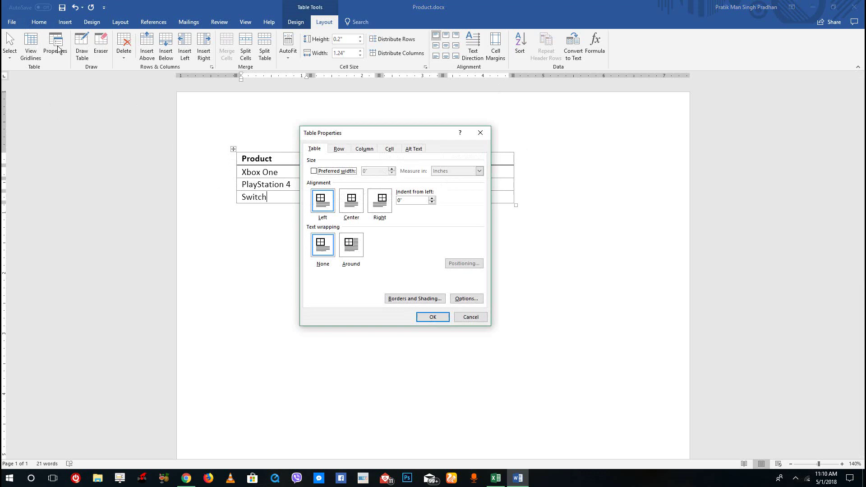
left_click(314, 171)
left_click_drag(396, 131, 552, 200)
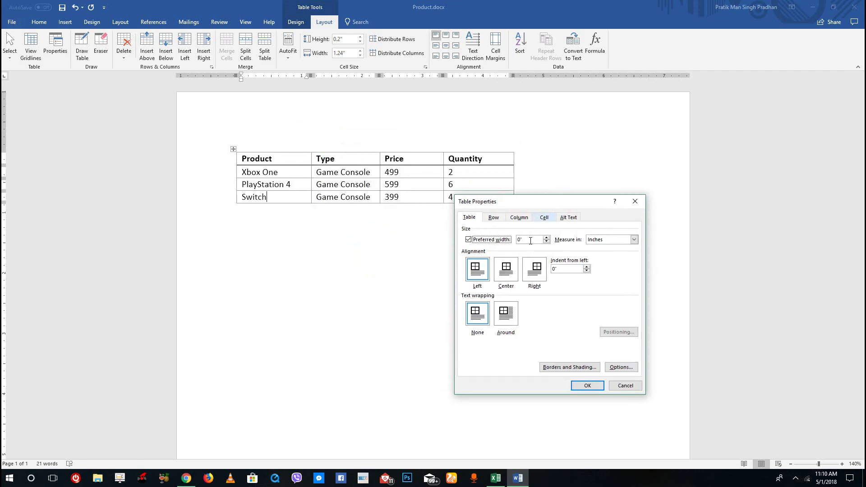
key("Tab")
key("Tab")
key("Down")
left_click(587, 385)
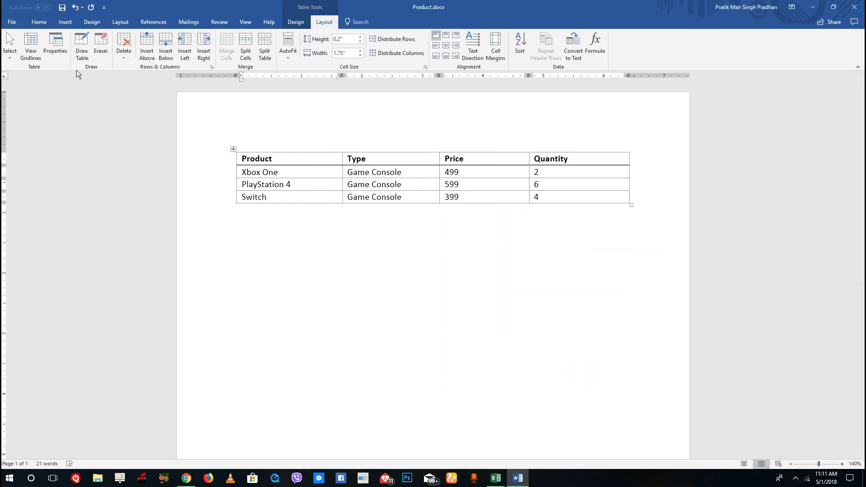
Step: Change the table's preferred width to 50%
left_click(56, 54)
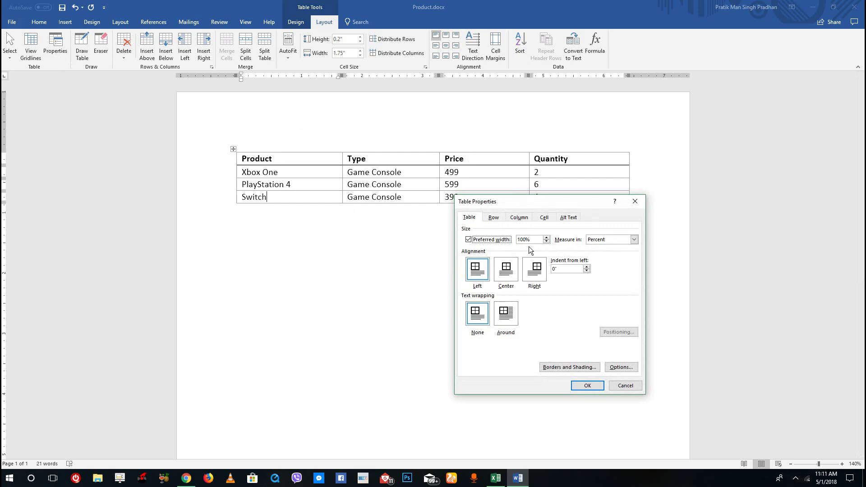
left_click_drag(531, 239, 513, 244)
type("50")
left_click(587, 385)
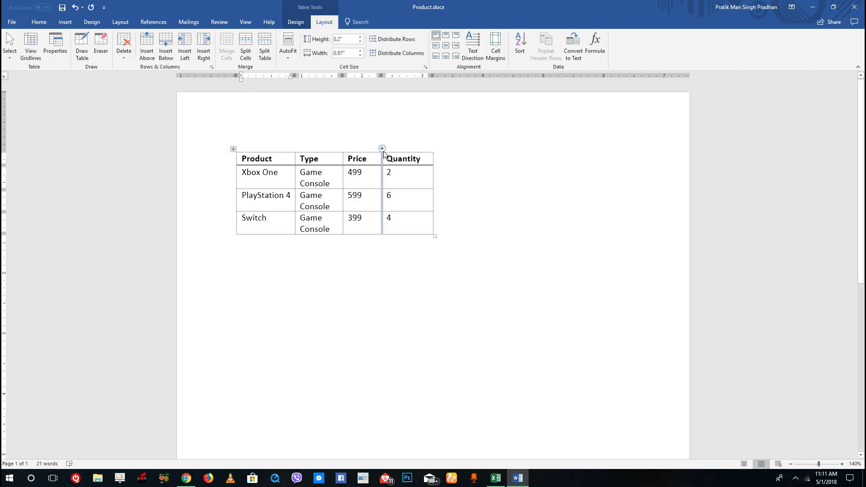
Step: Restore the preferred width to 100% so the table fills the page
left_click(56, 48)
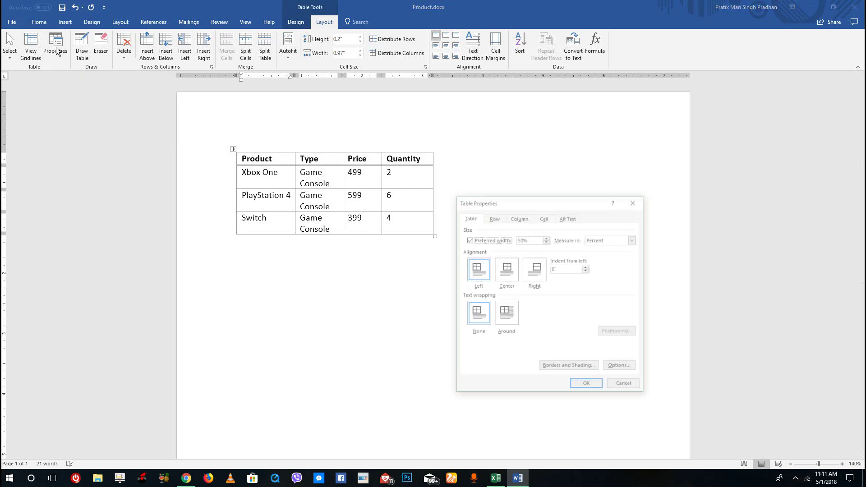
double_click(533, 238)
type("10")
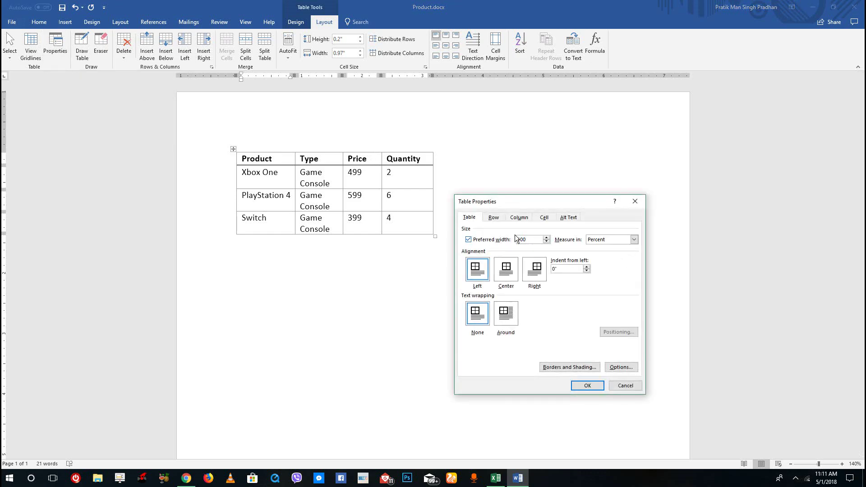
left_click(587, 385)
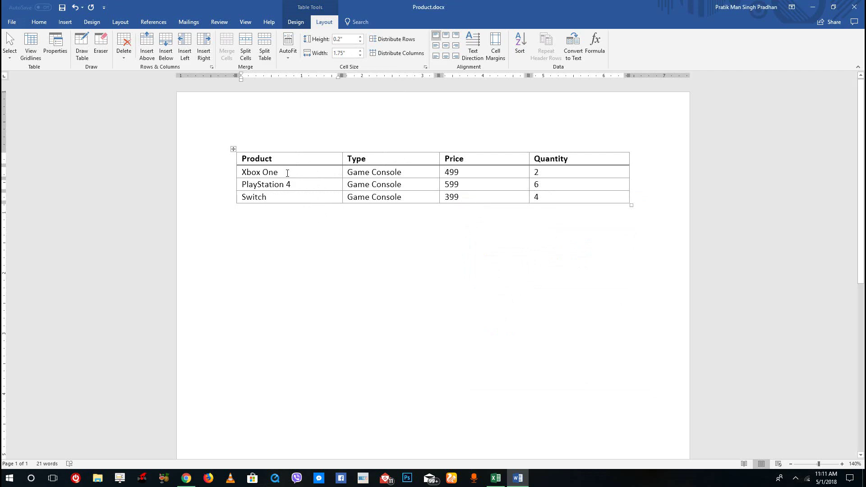
Step: Raise the Xbox One row to 0.6" tall and set the Product column to 1.7" wide
left_click(361, 37)
left_click(361, 37)
left_click(361, 36)
left_click(360, 36)
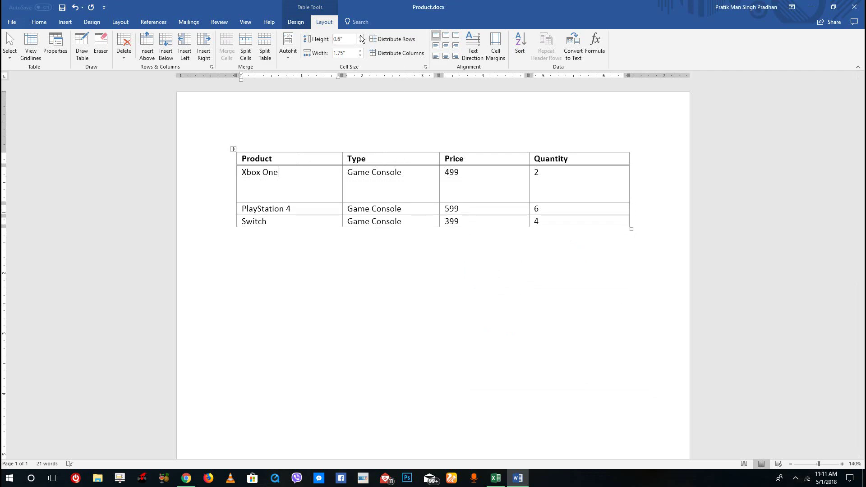
left_click(360, 51)
left_click(360, 51)
left_click(361, 50)
left_click(360, 50)
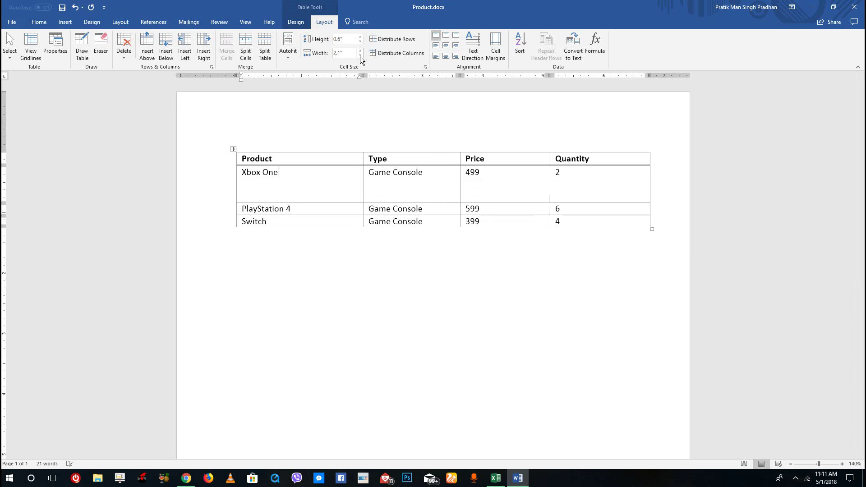
left_click(360, 56)
left_click(361, 55)
left_click(361, 56)
left_click(361, 55)
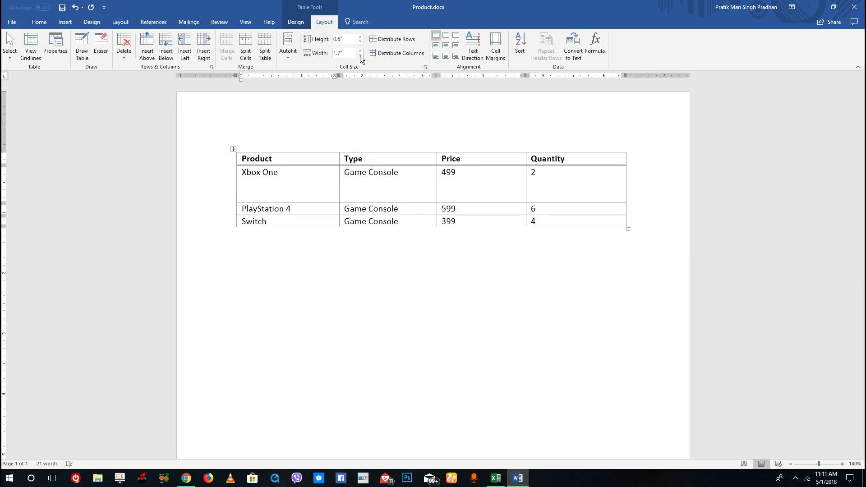
left_click_drag(574, 222, 298, 159)
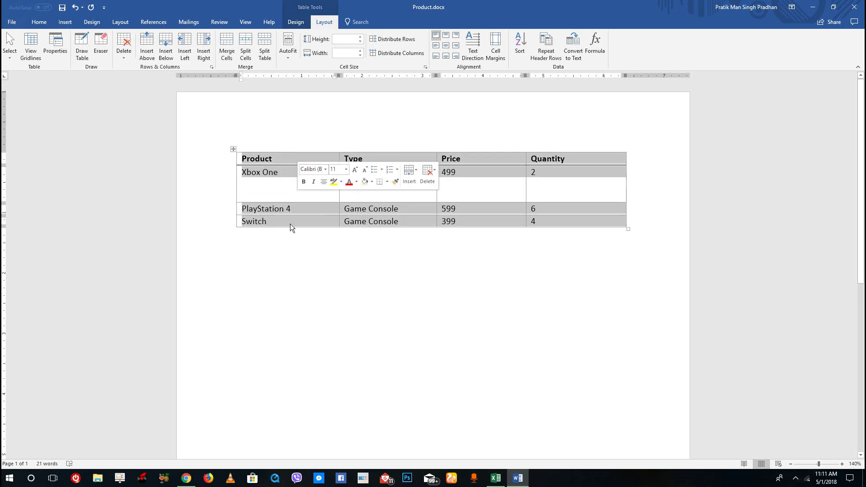
Step: Select the whole table, set every row to 0.35" high, and nudge the column width down
left_click(291, 230)
left_click(234, 150)
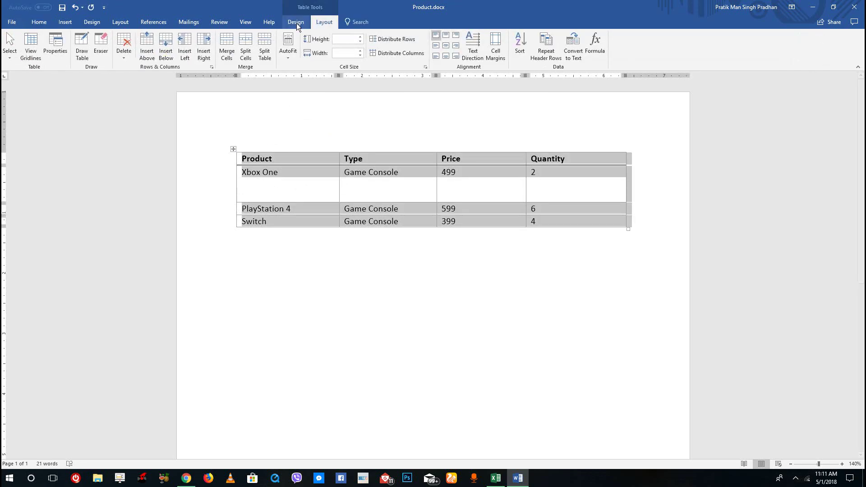
left_click(360, 38)
left_click(361, 37)
left_click(361, 37)
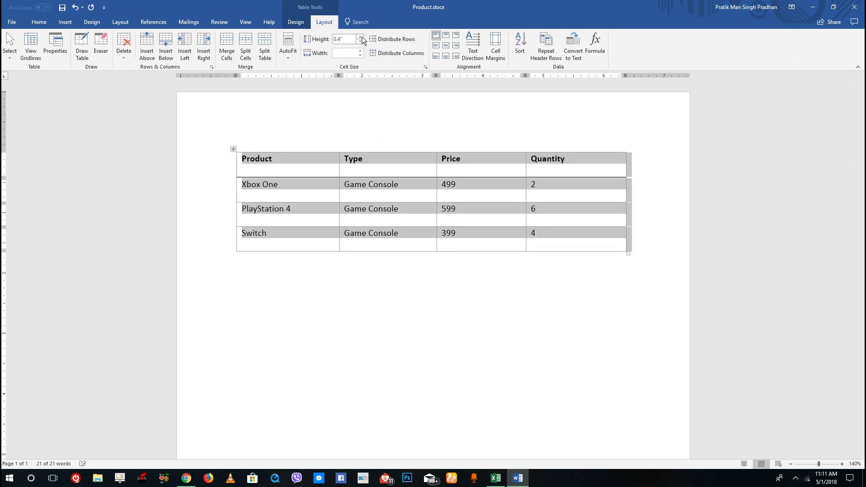
left_click(361, 37)
left_click(361, 42)
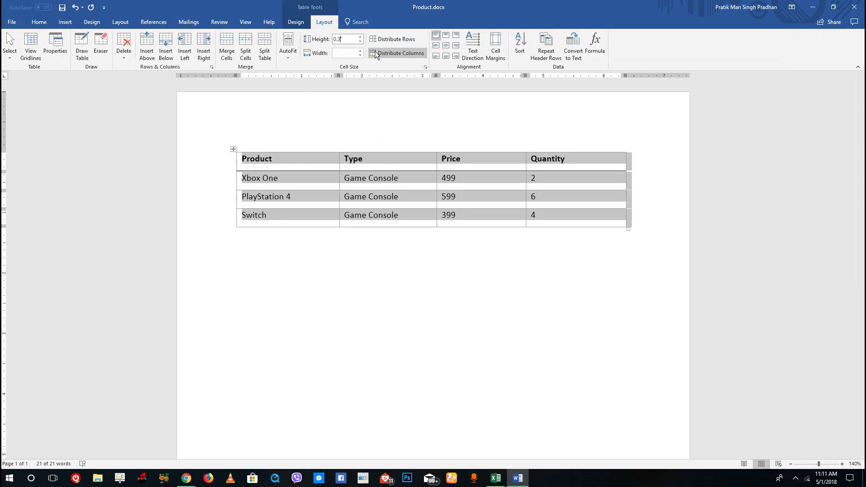
type("5")
key("Return")
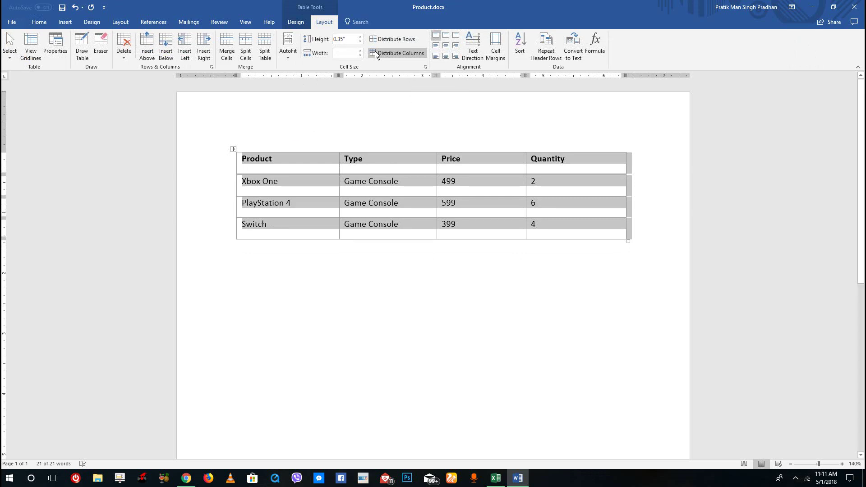
left_click(361, 53)
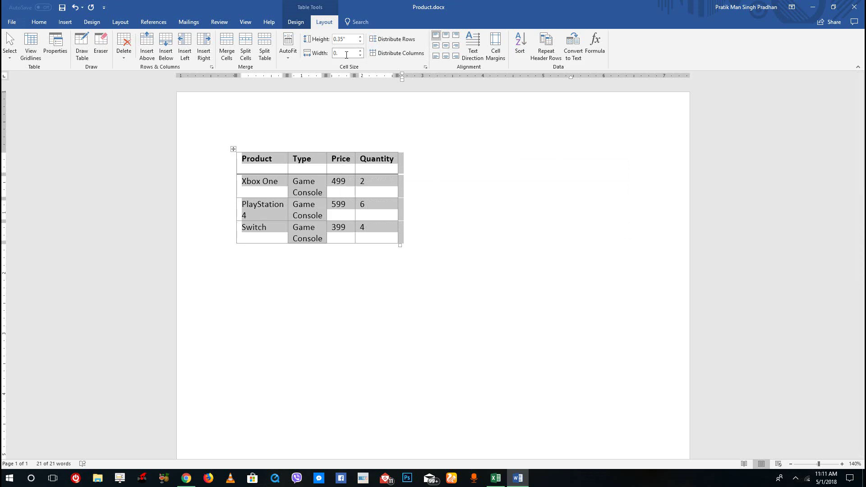
Step: Try column widths of 1" and then 2" for all table columns
left_click(346, 54)
type("1")
key("Return")
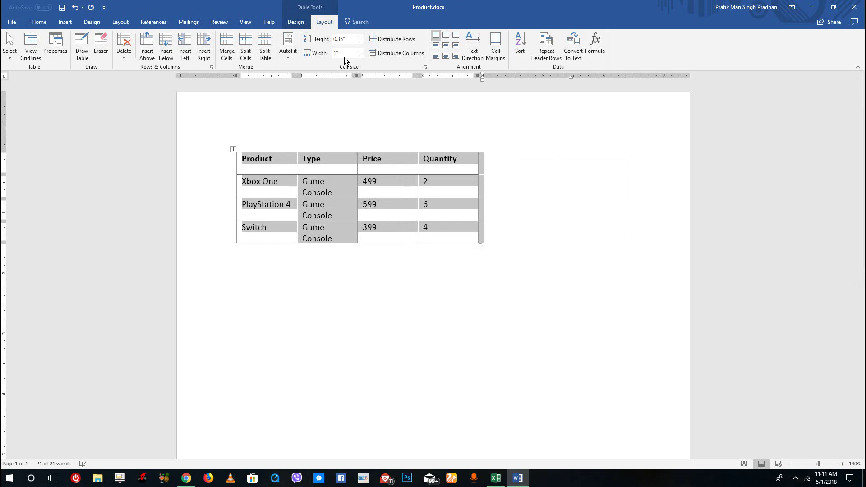
double_click(342, 52)
type("2")
key("Return")
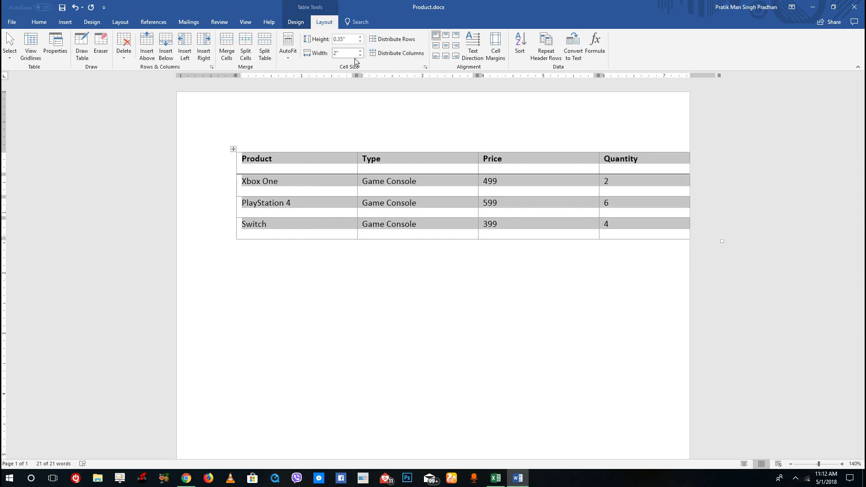
Step: Settle all four columns at 1.75" wide, by way of 1.5"
double_click(341, 53)
type("1.5")
key("Return")
double_click(342, 53)
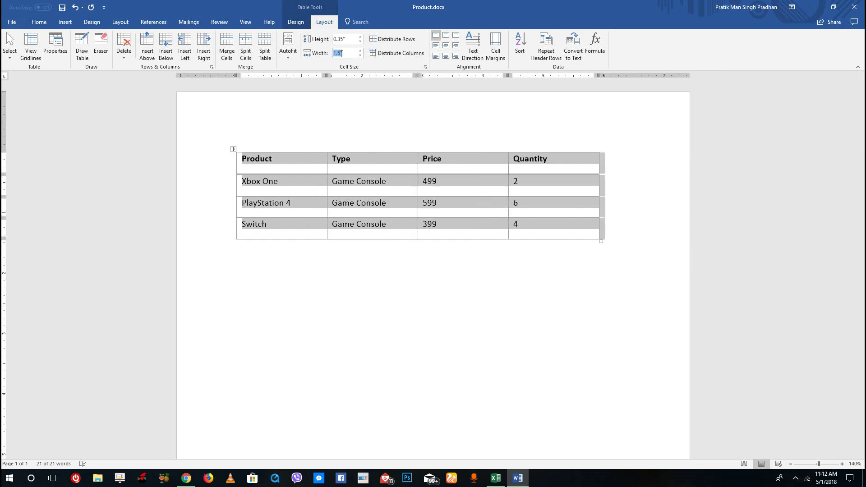
left_click(341, 54)
key("BackSpace")
type("75")
key("Return")
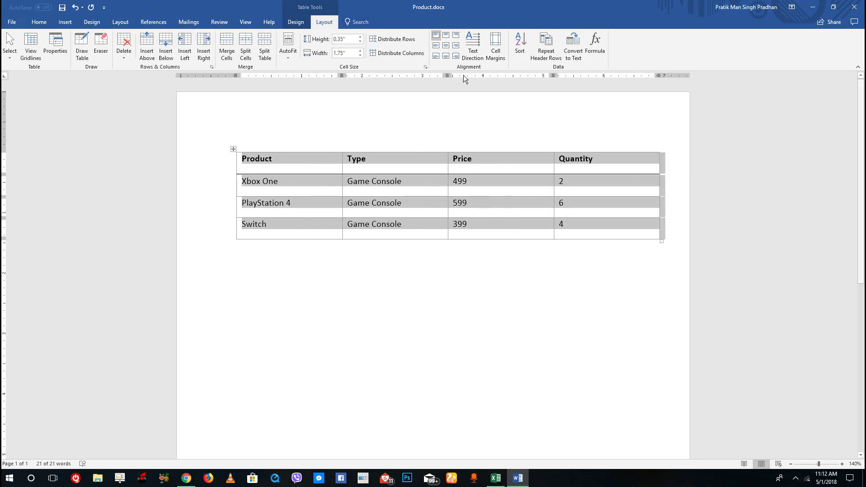
Step: Apply Align Center to all table text after comparing left and right alignments
left_click(446, 46)
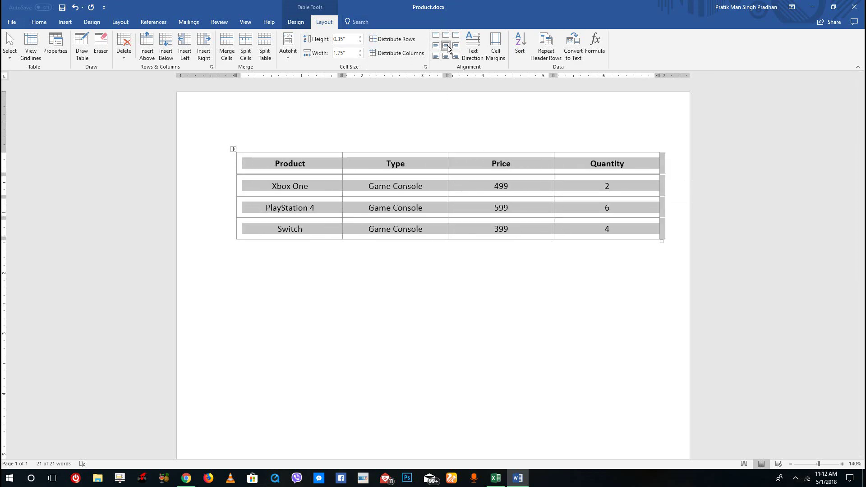
left_click(436, 46)
left_click(452, 47)
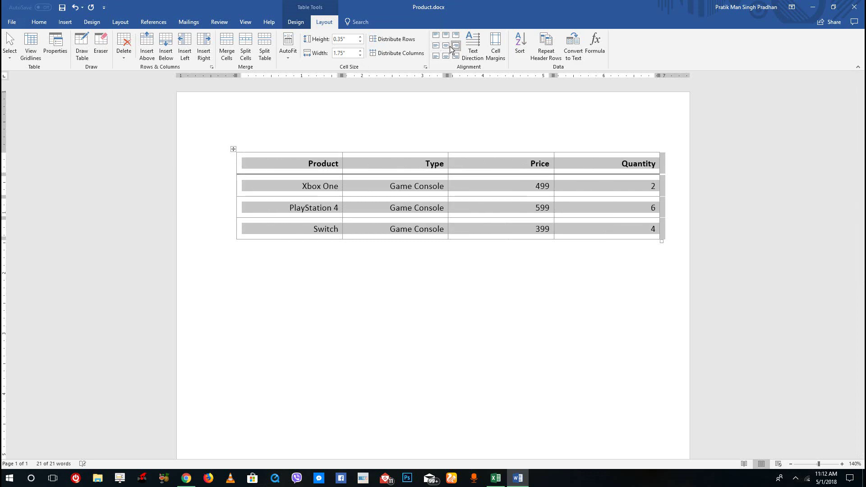
left_click(446, 46)
left_click(436, 46)
left_click(456, 46)
left_click(446, 46)
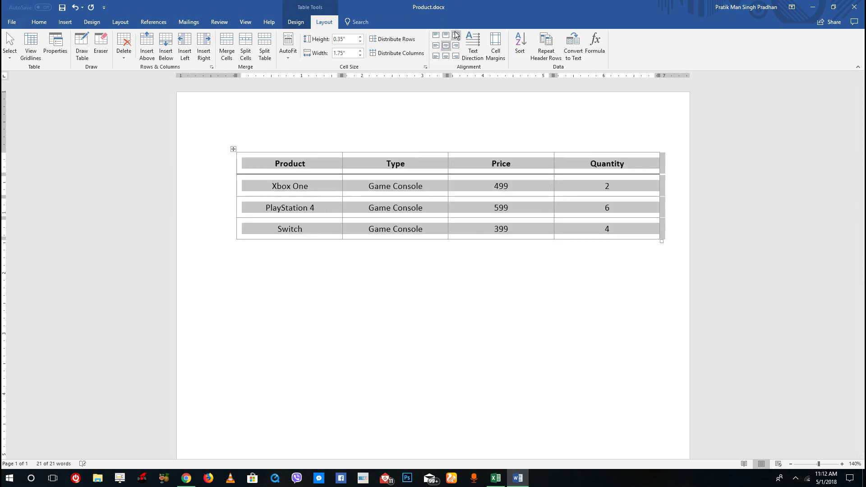
left_click(455, 35)
left_click(446, 45)
left_click(481, 202)
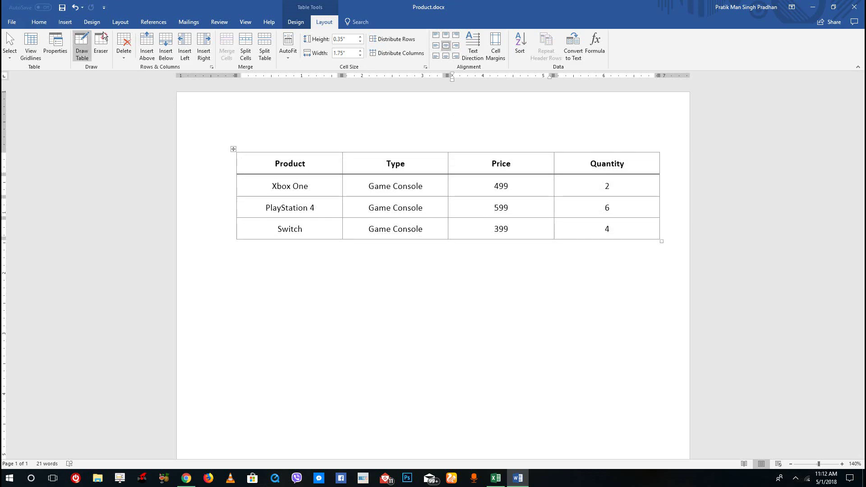
Step: Apply the blue banded grid style from the Design tab's Table Styles gallery
left_click(296, 23)
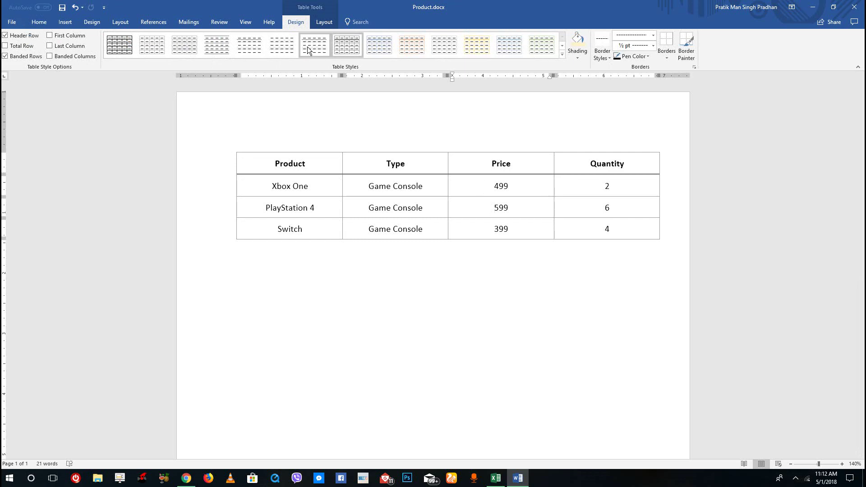
left_click(562, 48)
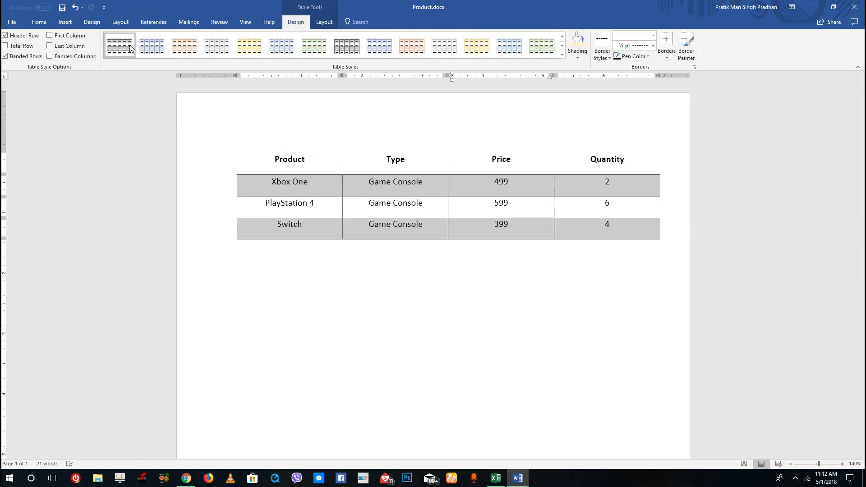
left_click(377, 51)
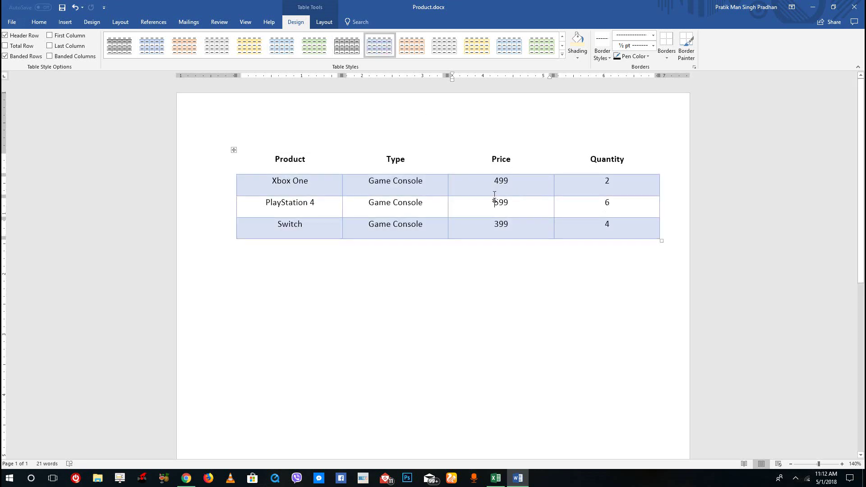